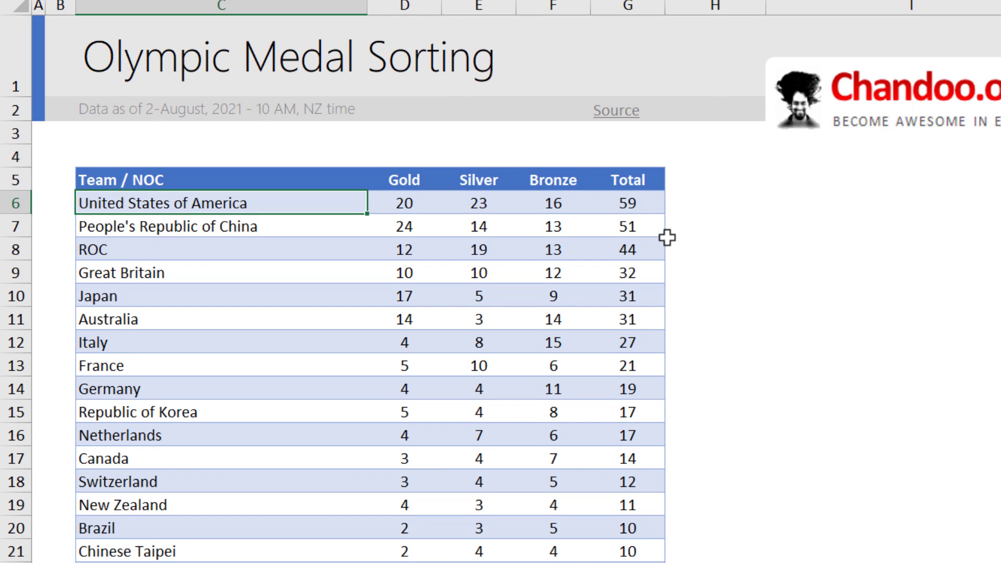
Review the United States row (total 59) and select a cell inside the medal table
left_click(641, 202)
left_click(160, 206)
left_click(405, 226)
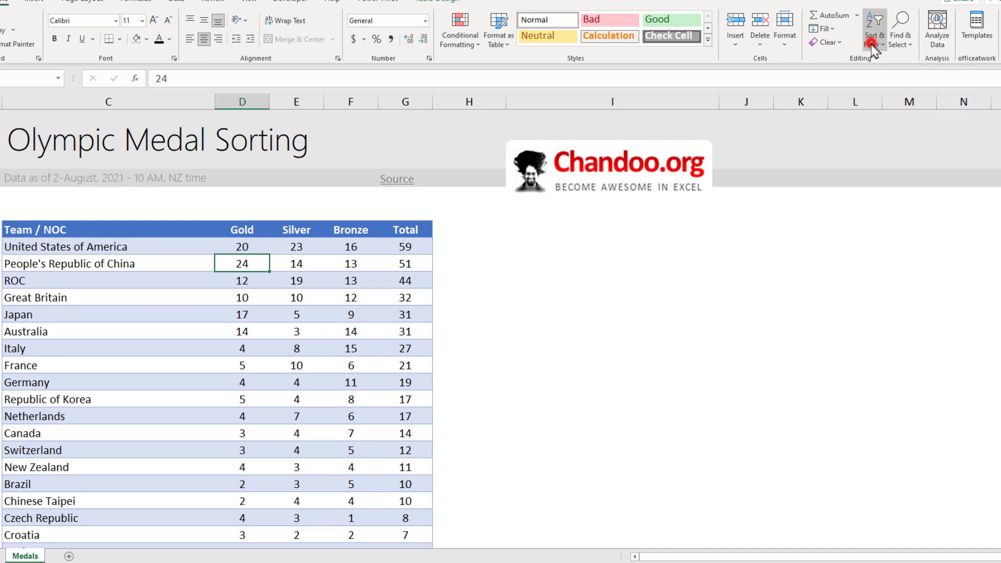
Start a custom sort with levels for Gold, then Silver, then Bronze
left_click(874, 32)
left_click(898, 94)
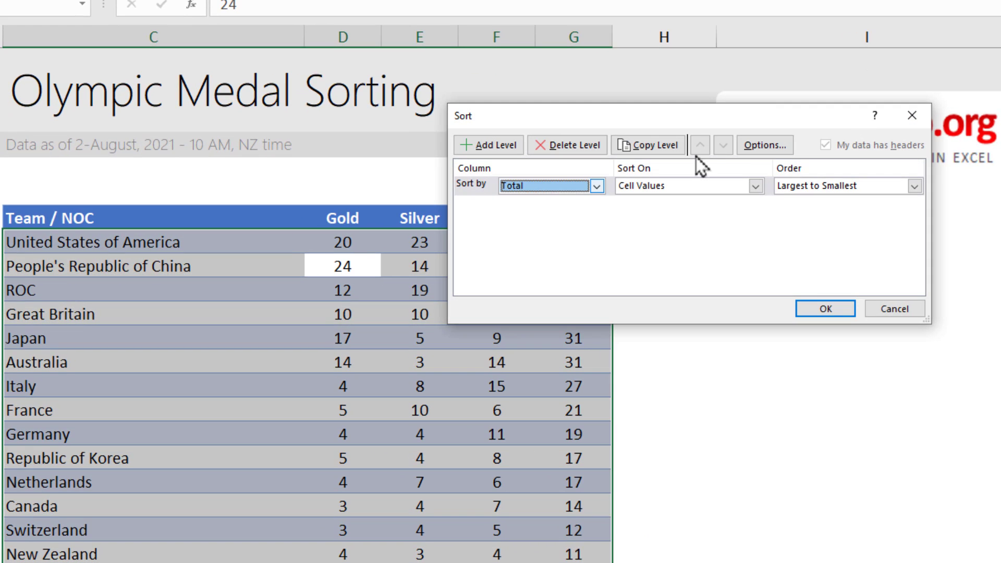
left_click(570, 185)
left_click(553, 213)
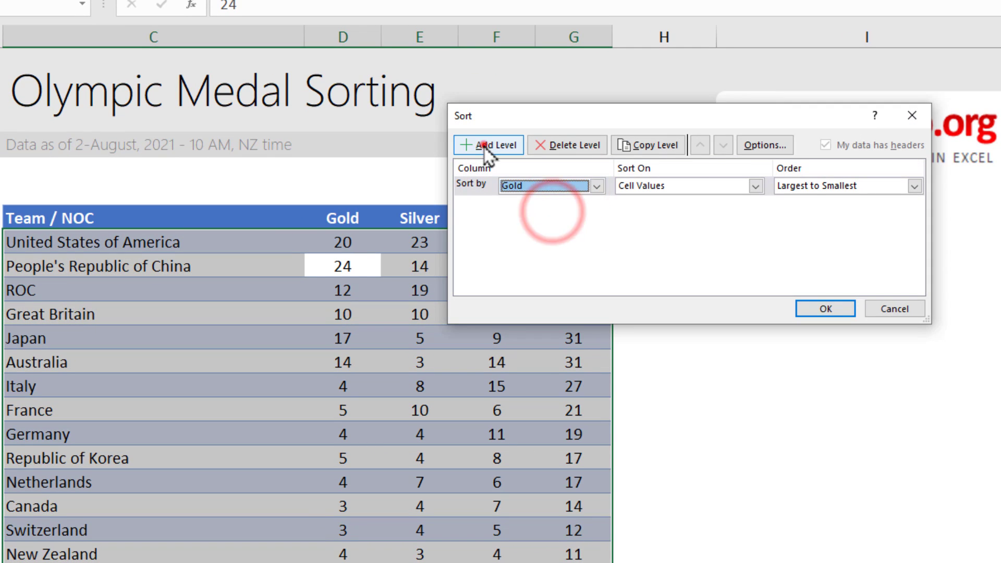
left_click(490, 145)
left_click(525, 202)
left_click(526, 242)
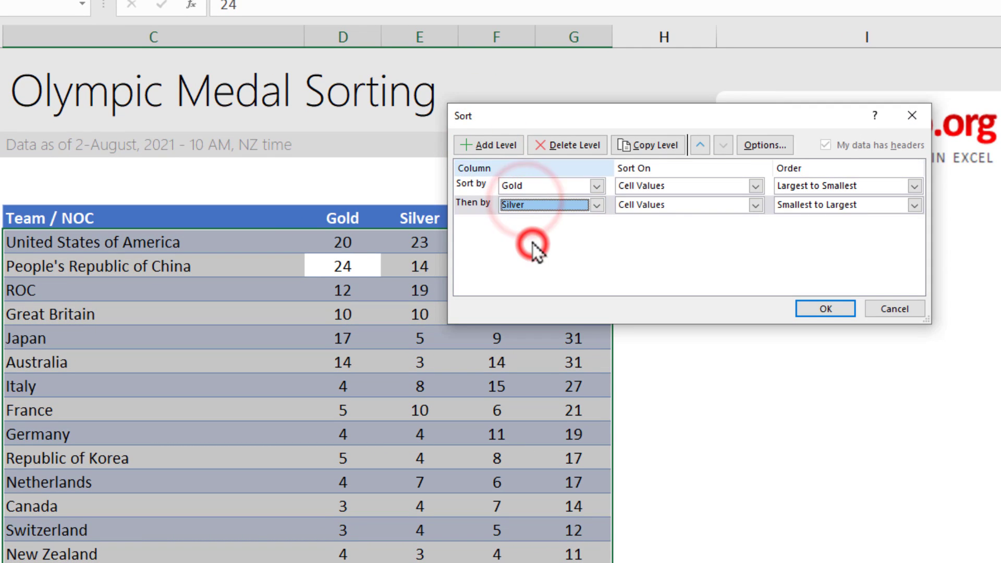
left_click(490, 145)
left_click(529, 224)
left_click(534, 271)
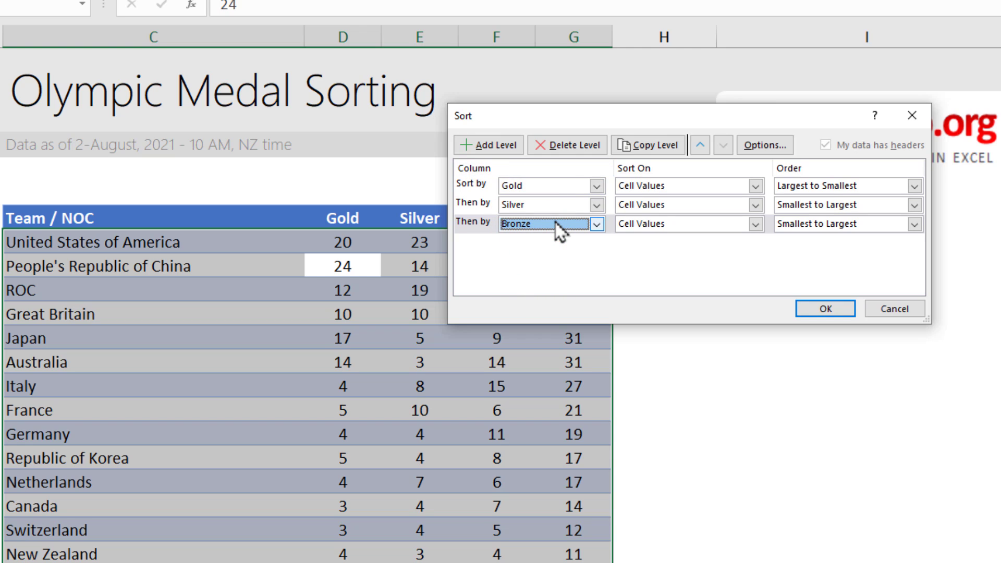
Add a Team / NOC level, set Silver and Bronze to Largest to Smallest, and apply
left_click(490, 145)
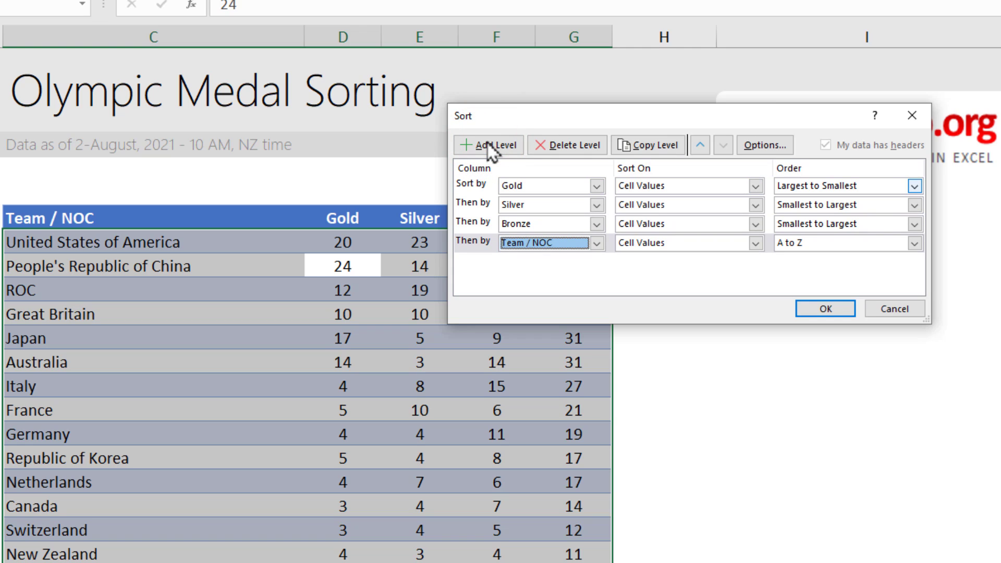
left_click(822, 205)
left_click(805, 231)
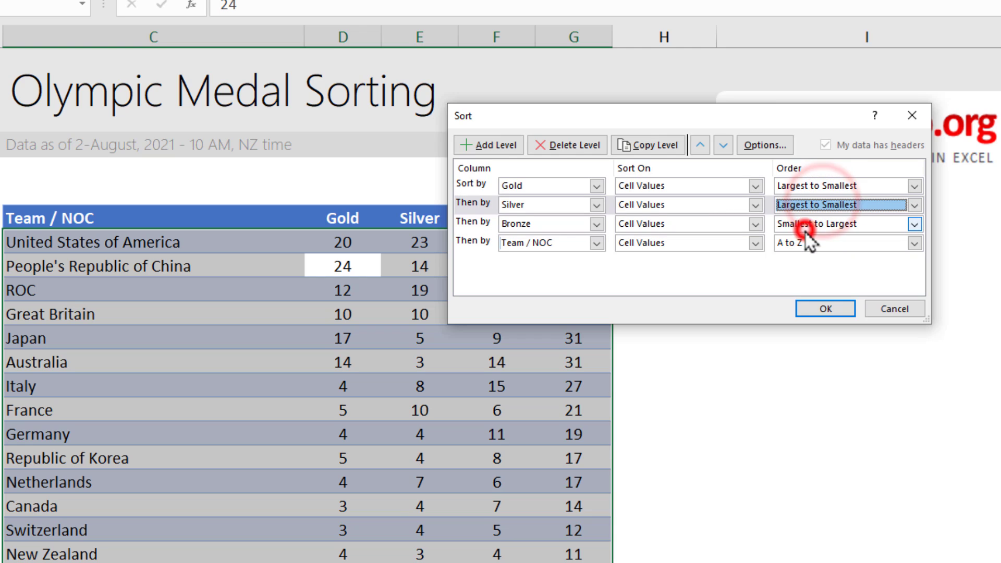
left_click(818, 224)
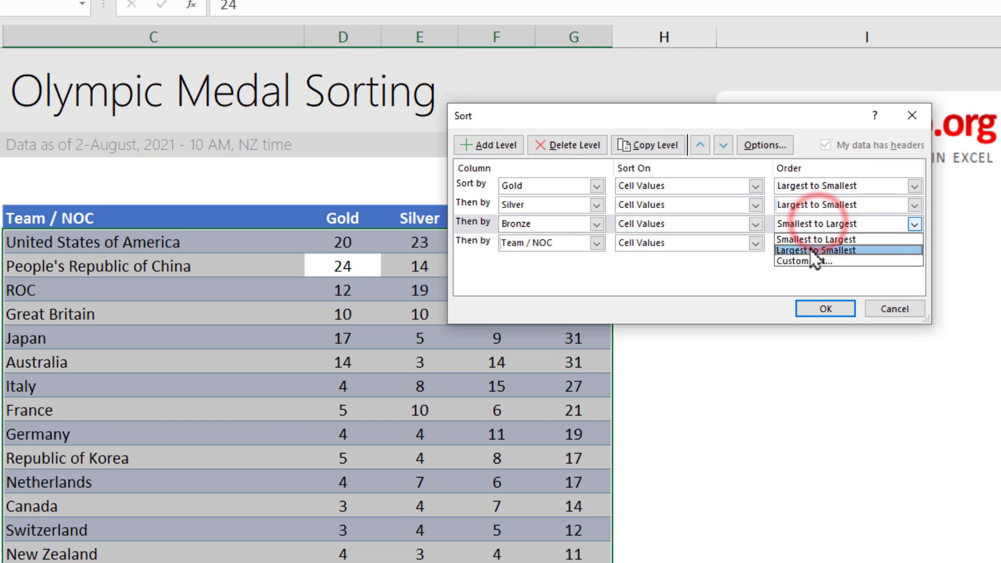
left_click(811, 251)
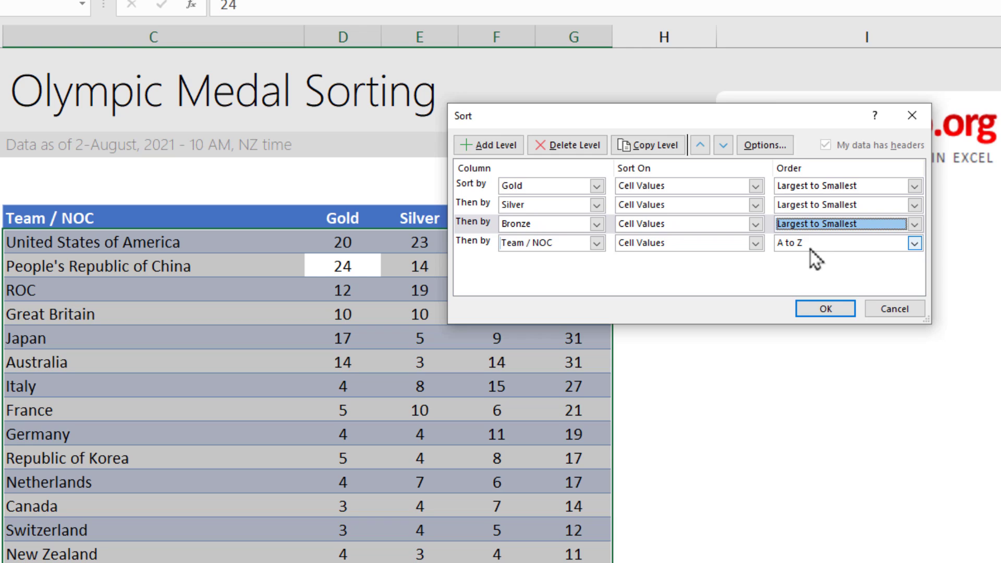
left_click(829, 311)
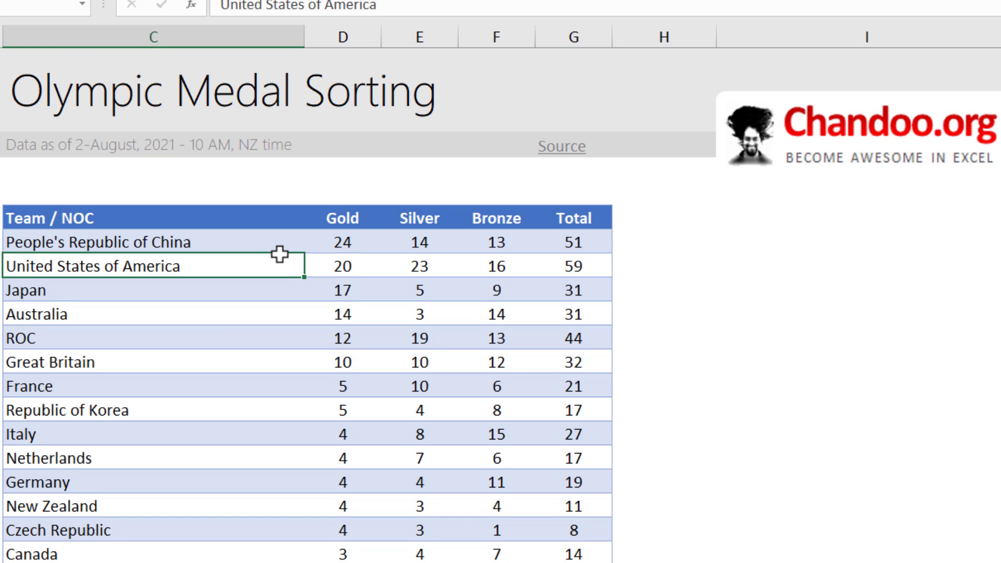
left_click(243, 241)
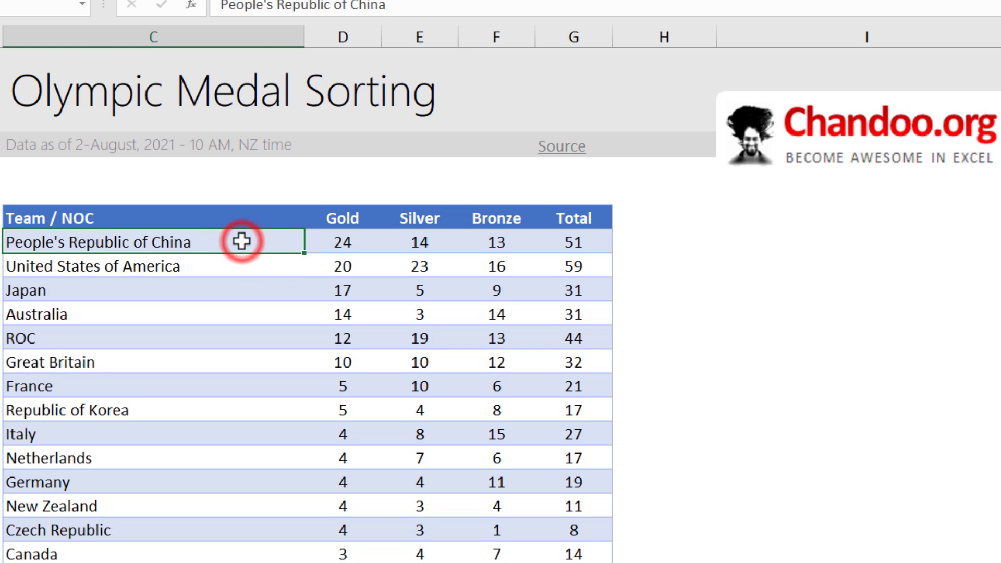
left_click(233, 267)
left_click(192, 292)
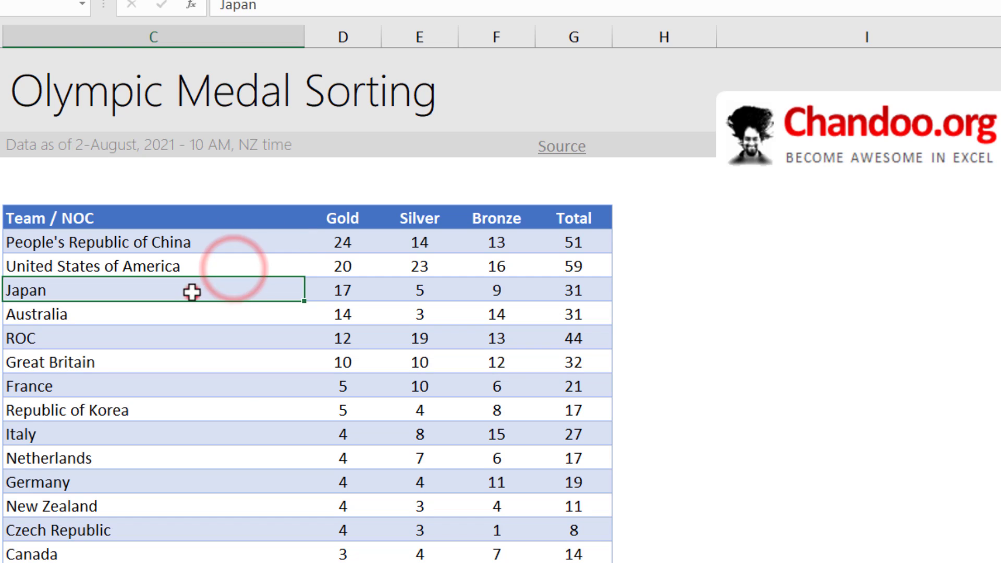
left_click(174, 504)
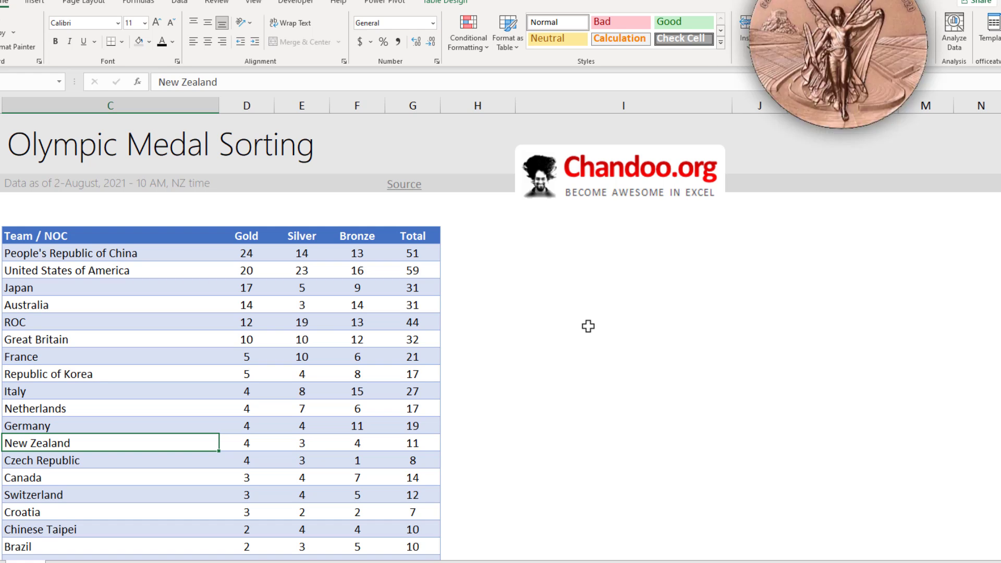
key("ctrl+Up")
key("ctrl+Right")
key("Right")
key("Right")
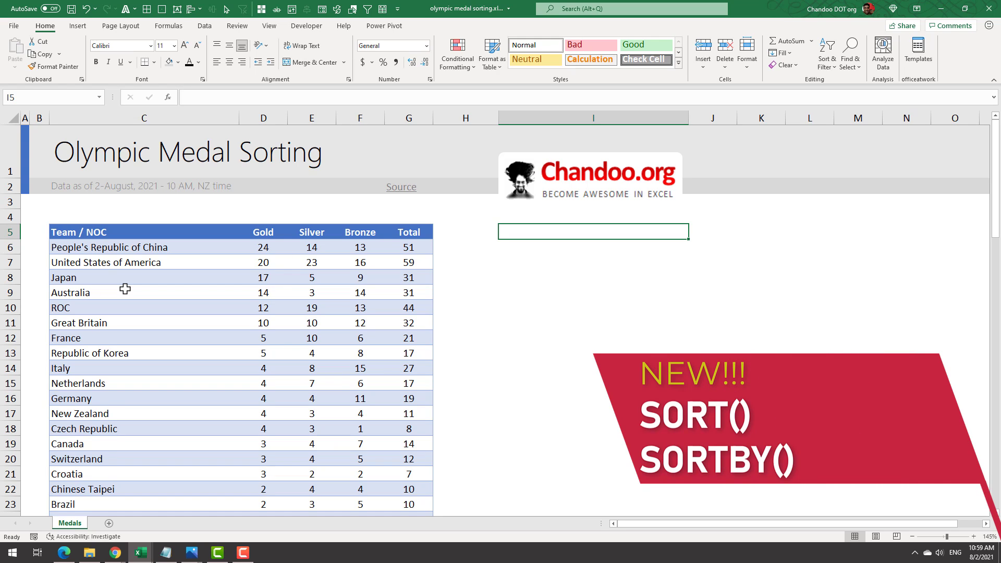
Copy the header row C5:G5 and paste it at I5
left_click_drag(163, 232, 428, 234)
key("ctrl+c")
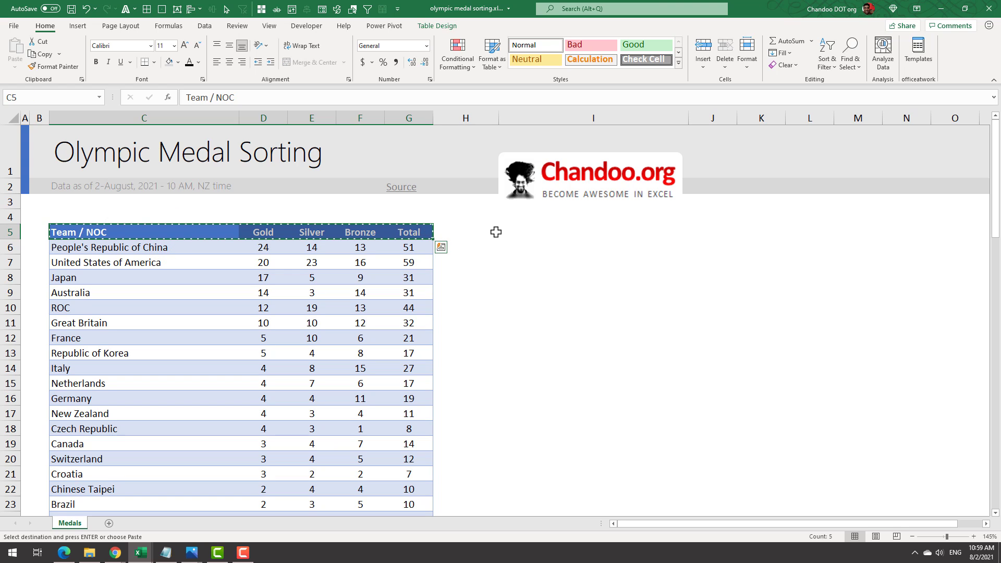
left_click(585, 230)
key("ctrl+v")
key("Down")
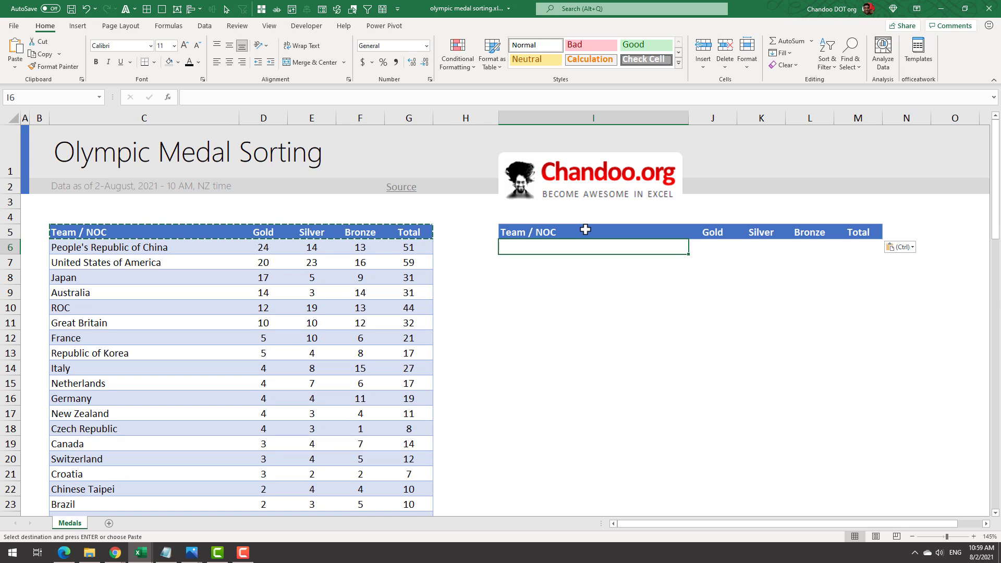
Compare the new header's Gold, Silver and Bronze columns with the source, ending in I6
left_click(130, 246)
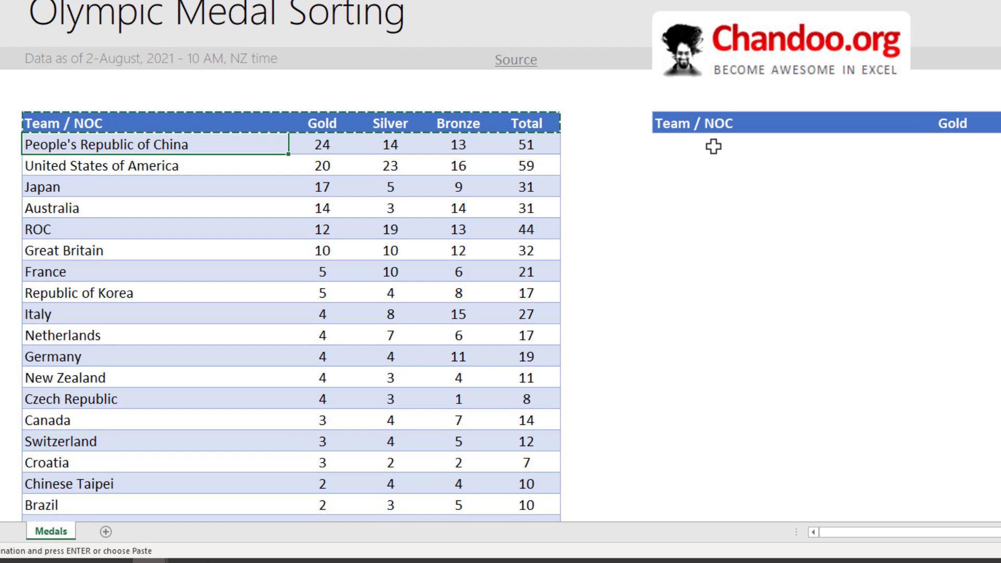
left_click(713, 147)
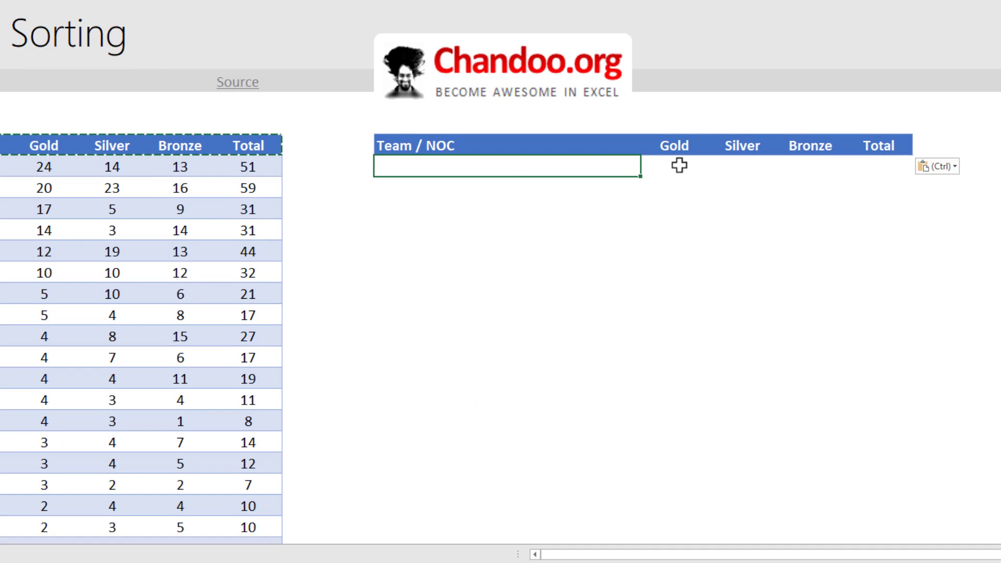
left_click(967, 143)
left_click(746, 166)
left_click(807, 166)
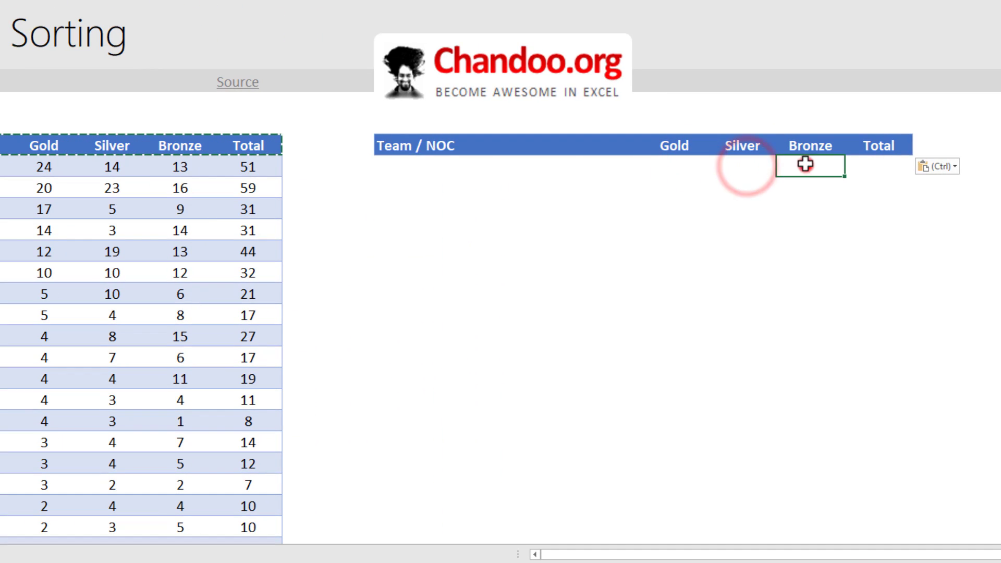
left_click(490, 165)
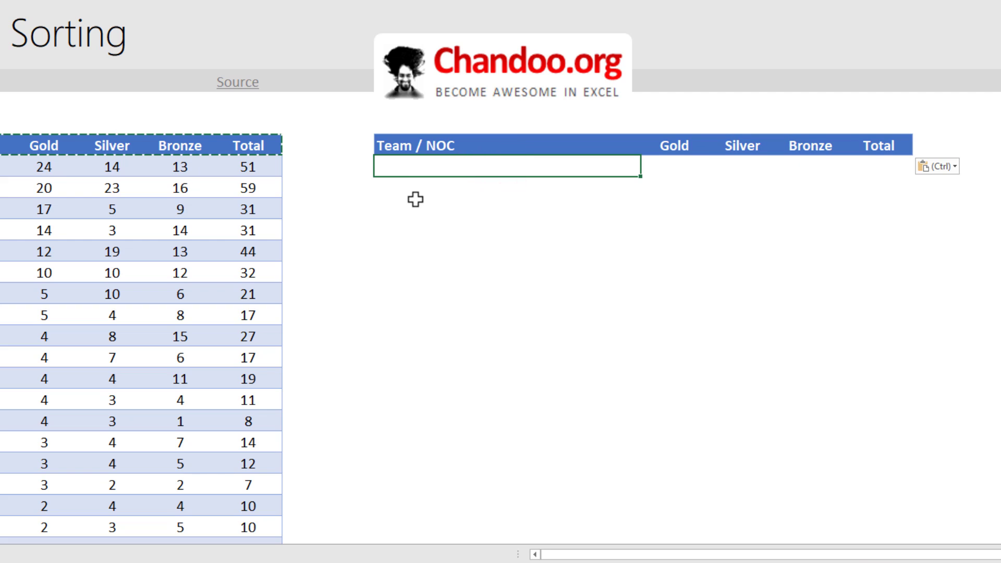
In I6, build =SORTBY(medals, ...) sorting Gold, Silver, Bronze by -1, then Team / NOC
type("=sor")
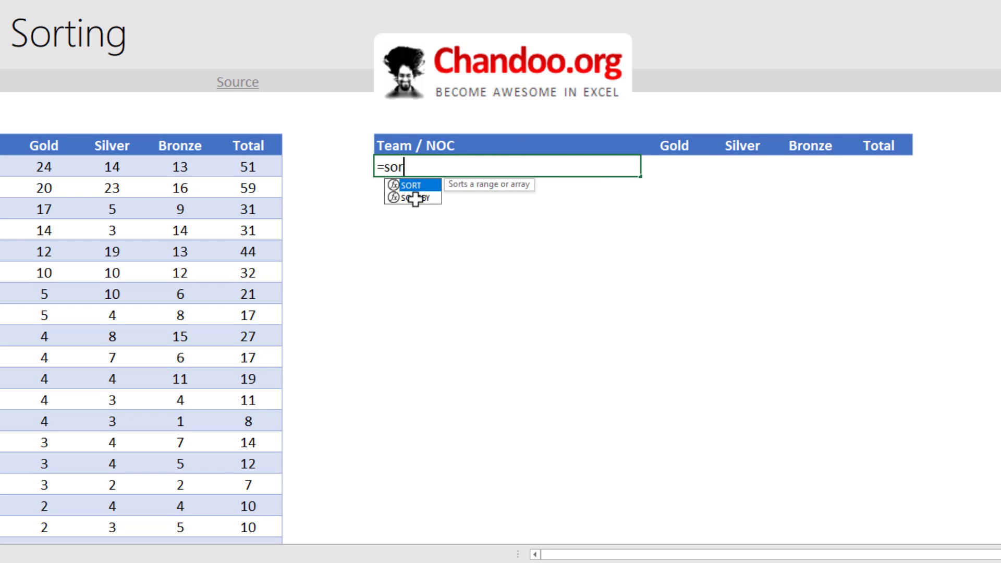
type("t")
double_click(415, 197)
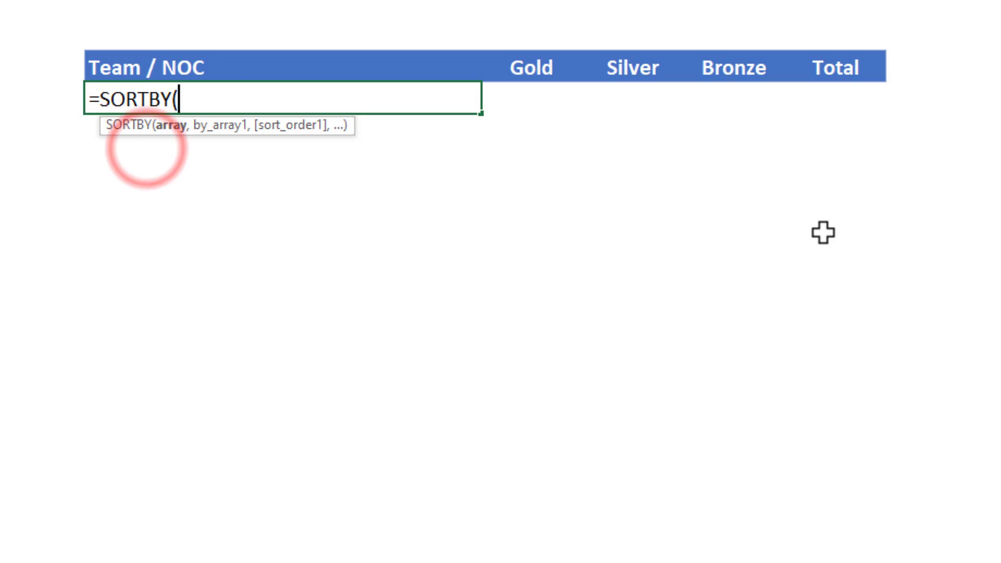
type("medals, m")
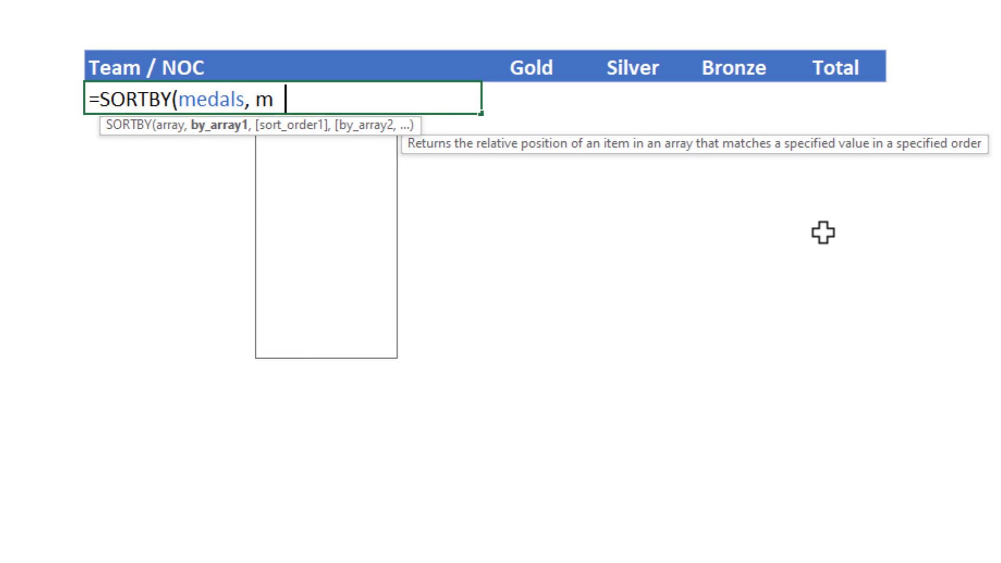
type("edals[g")
key("Tab")
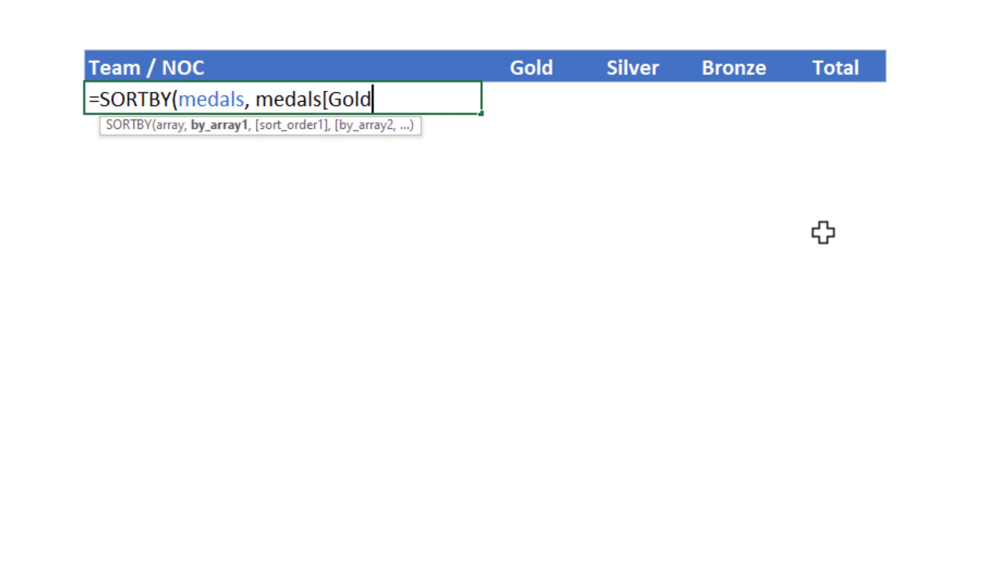
type("],-1")
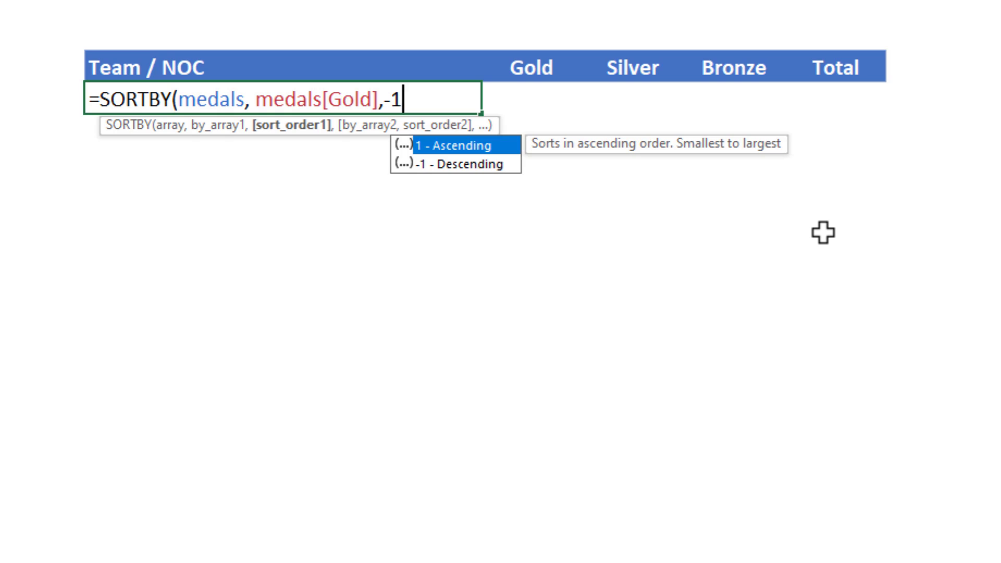
type(", medals[s")
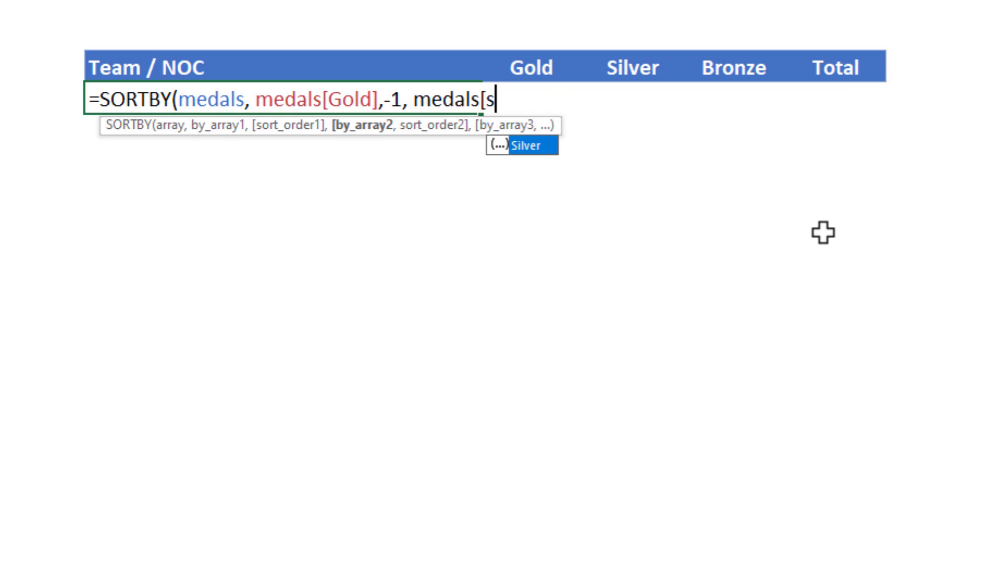
key("Tab")
type("], -1, me")
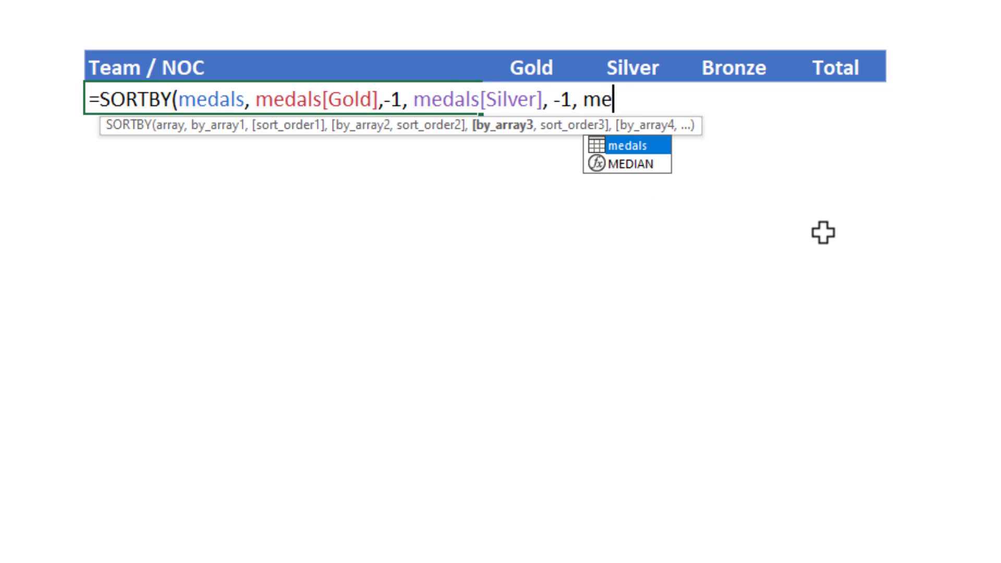
type("dals[")
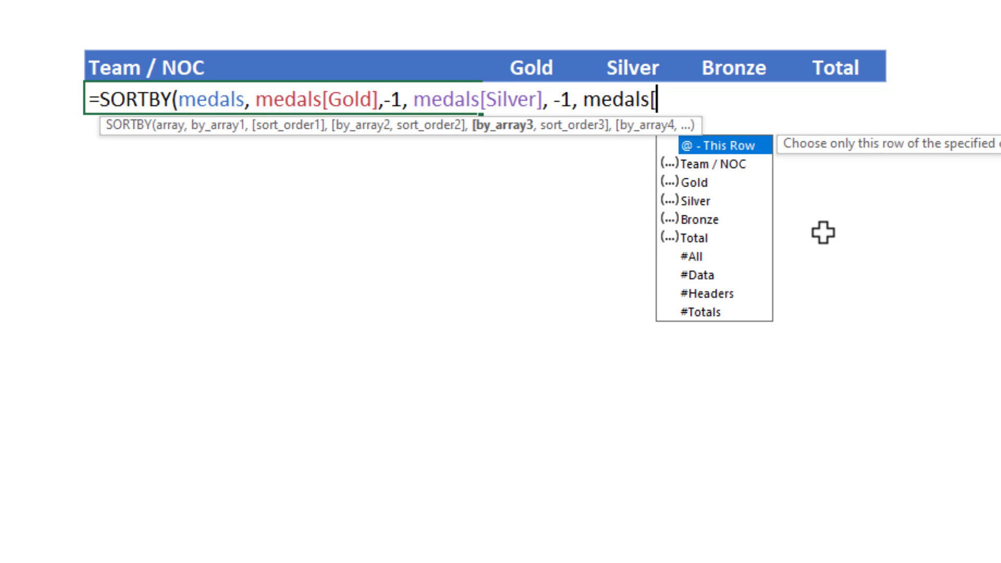
type("br")
key("Tab")
type("],-1,")
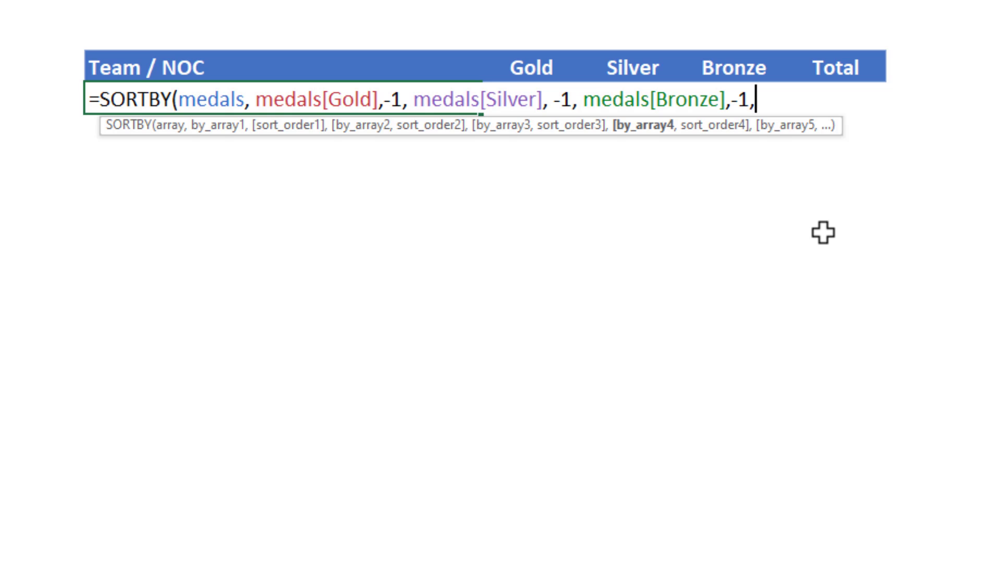
type("med")
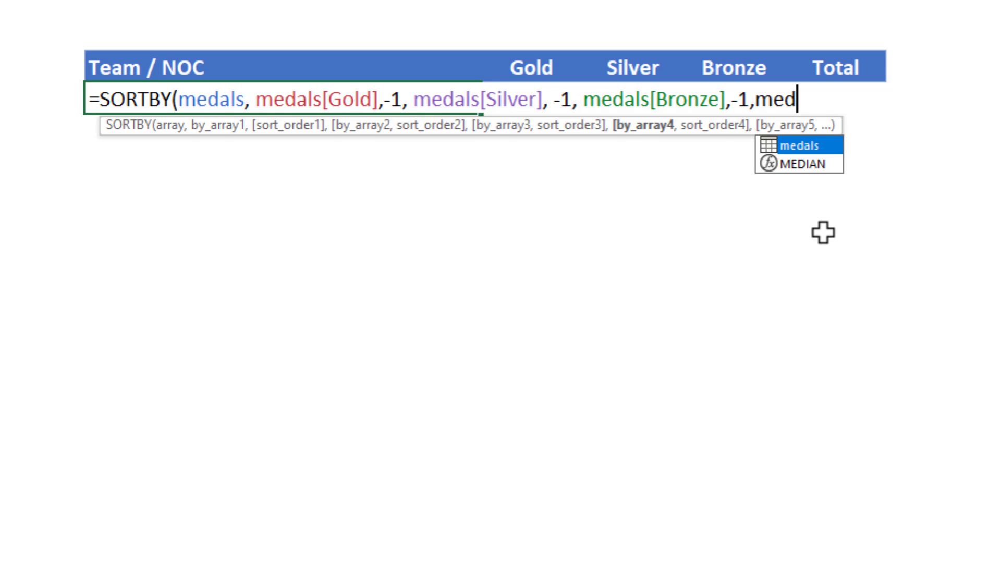
key("Tab")
type("[te")
key("Tab")
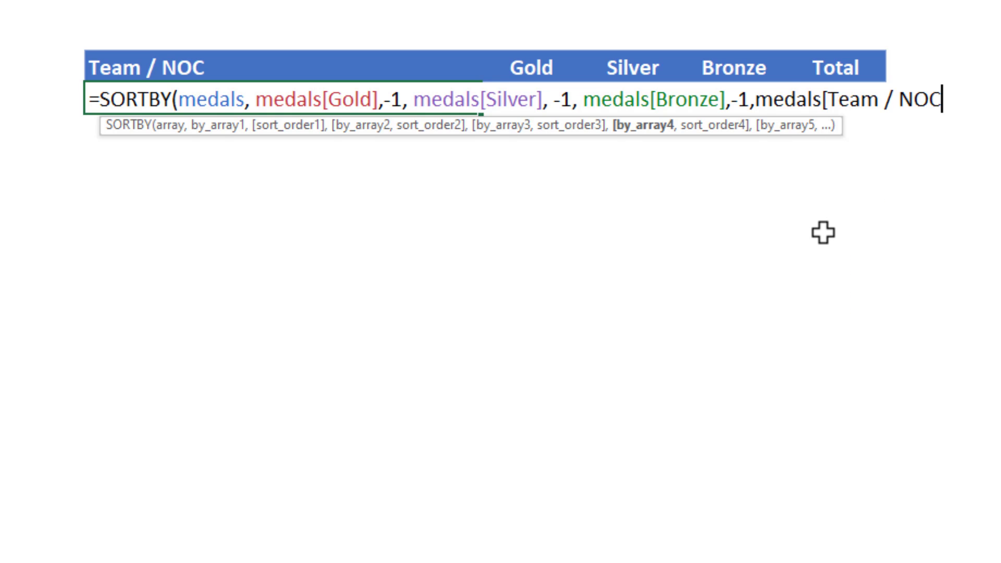
Complete the SORTBY formula with Team / NOC ascending and confirm China leads both tables
type("],1)")
key("Return")
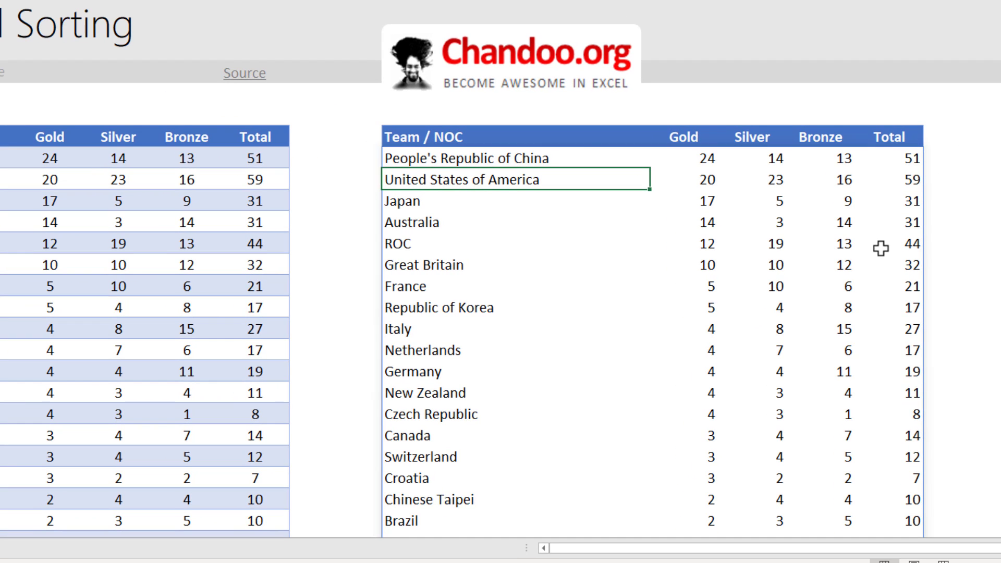
left_click(49, 158)
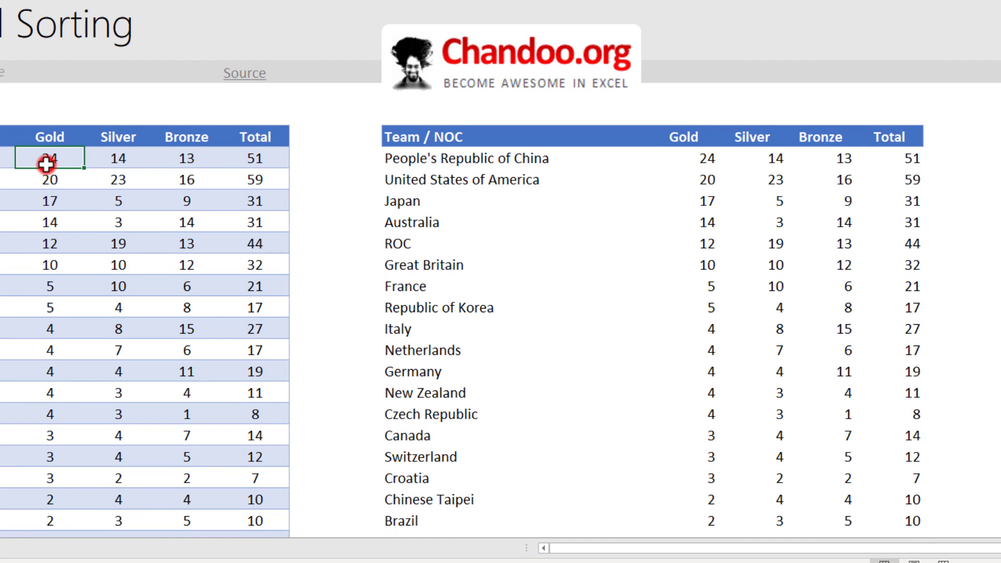
left_click(476, 165)
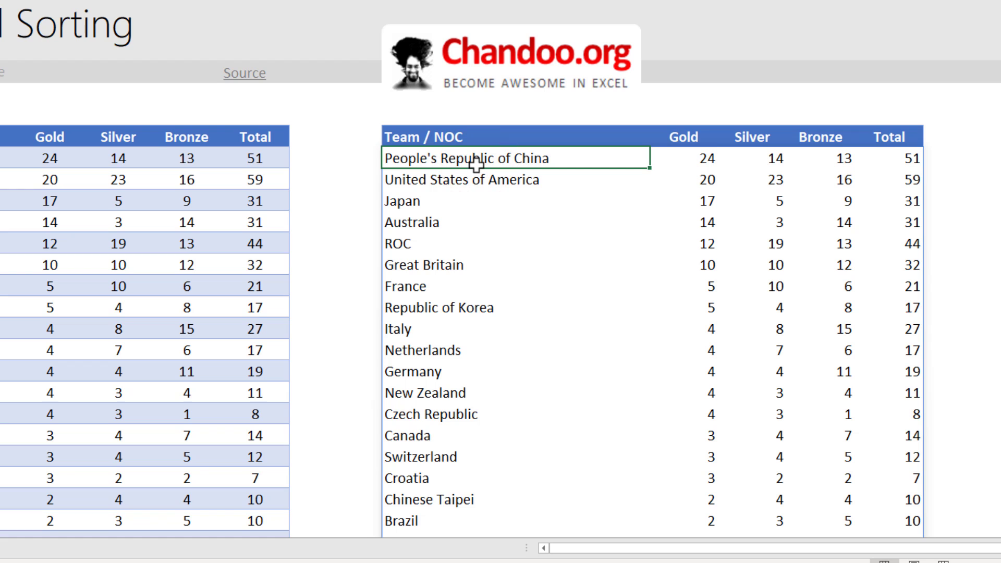
Change the United States' Gold to 25 and check it moves above China in the sorted copy
left_click(55, 178)
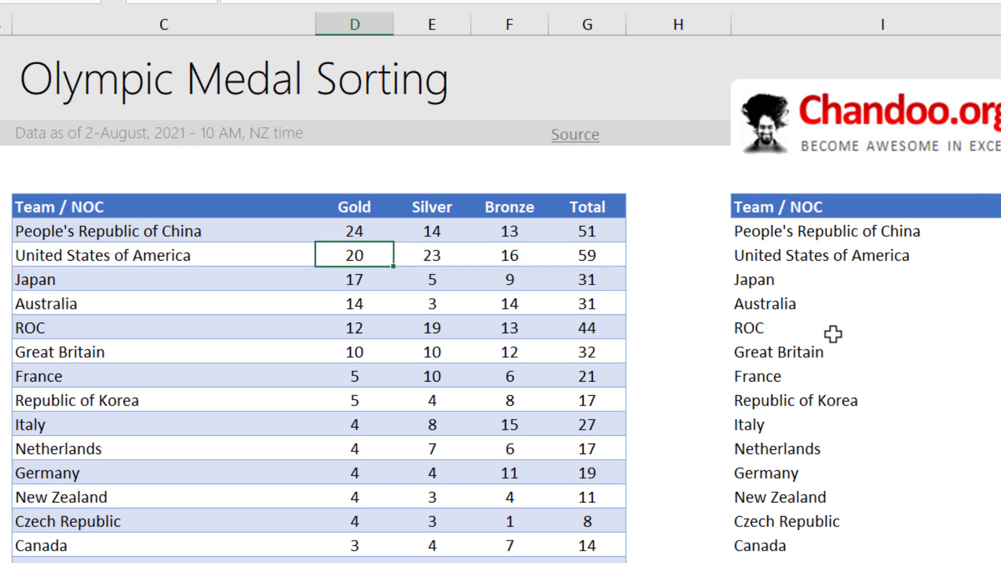
type("25")
key("Return")
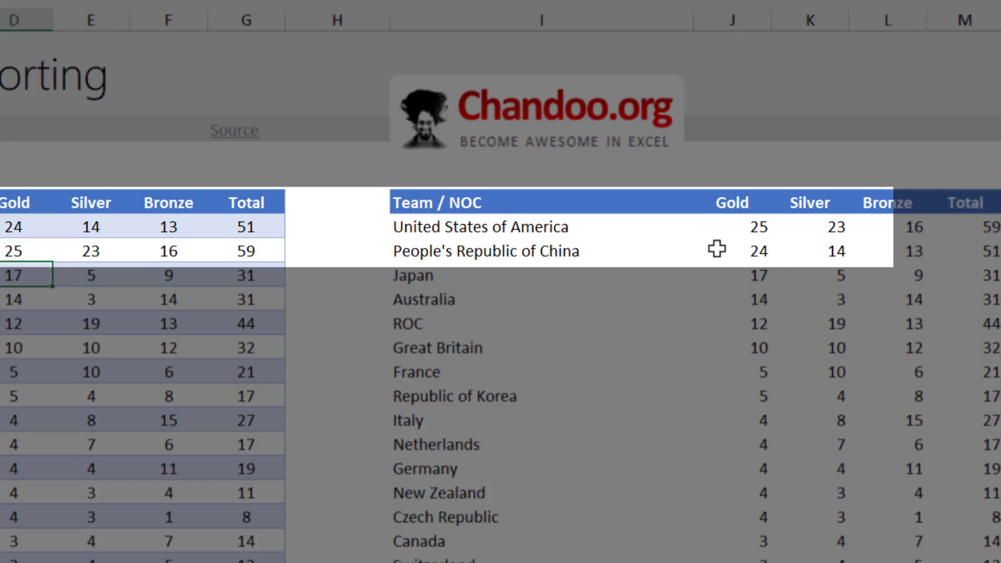
left_click_drag(587, 249, 586, 233)
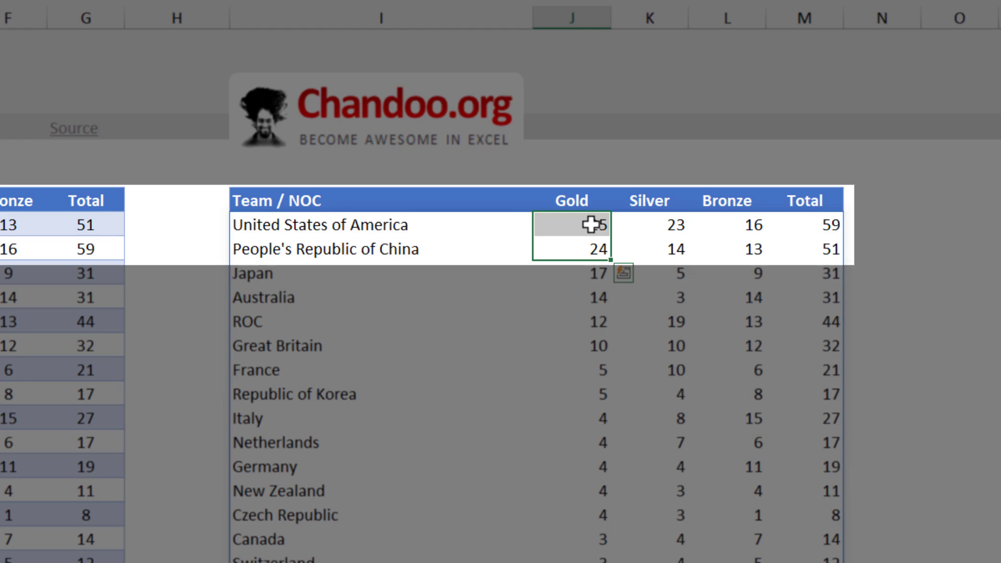
left_click(589, 226)
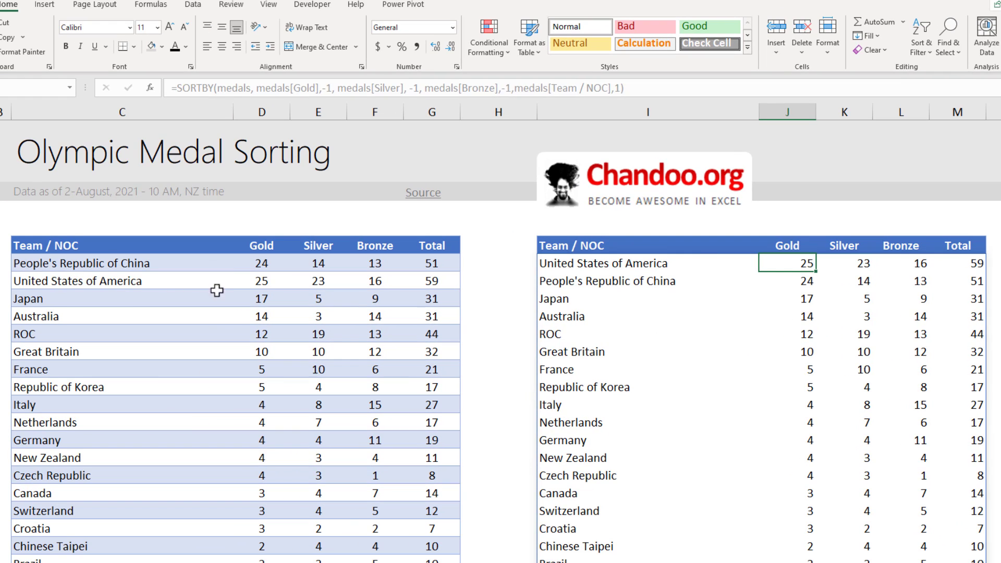
left_click(57, 280)
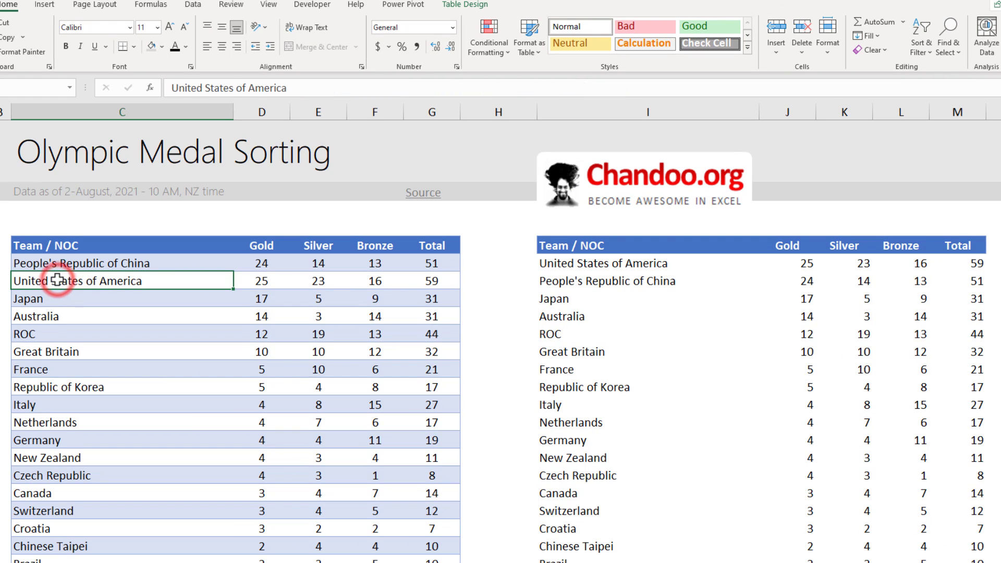
left_click(260, 280)
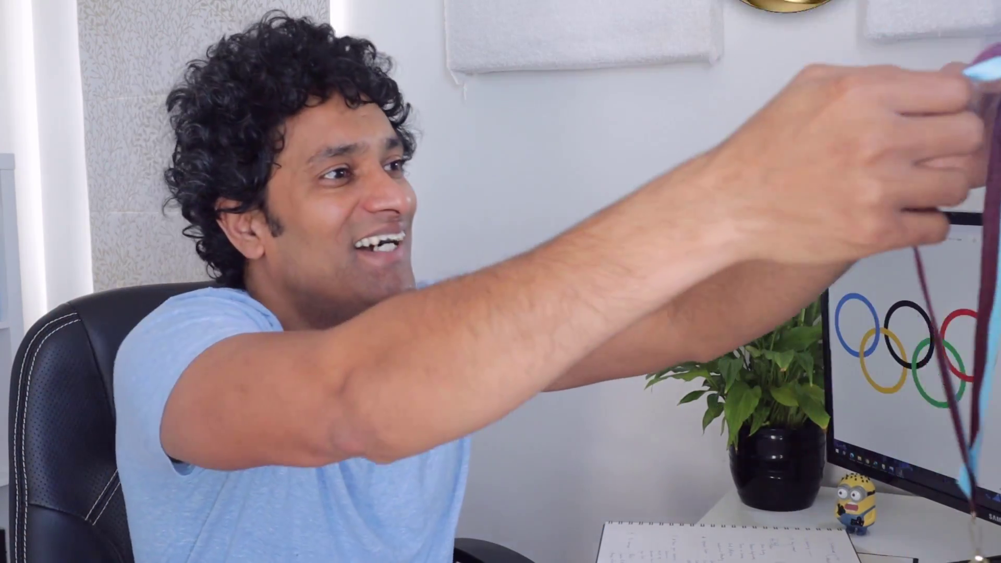
left_click(630, 249)
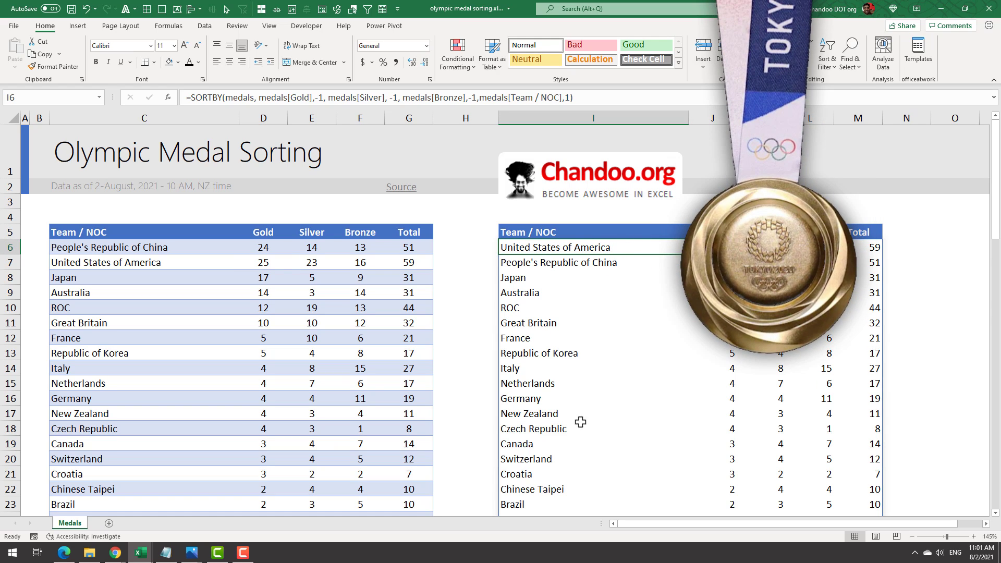